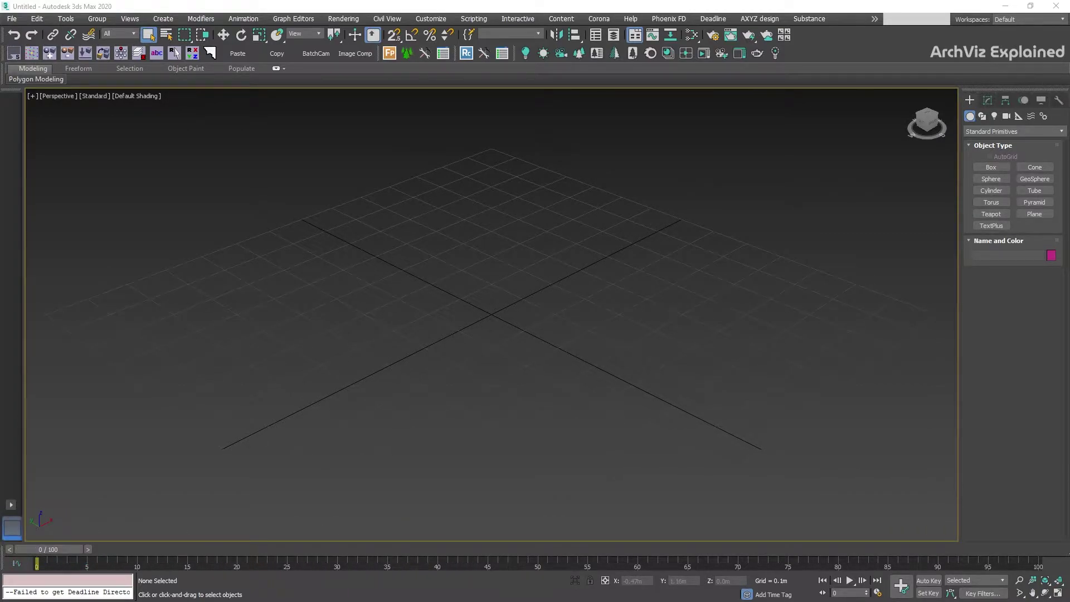
Browse the grouping, view and creation command menus, then close the creation list
{"action": "left_click", "coordinate": [97, 20]}
{"action": "left_click", "coordinate": [125, 20]}
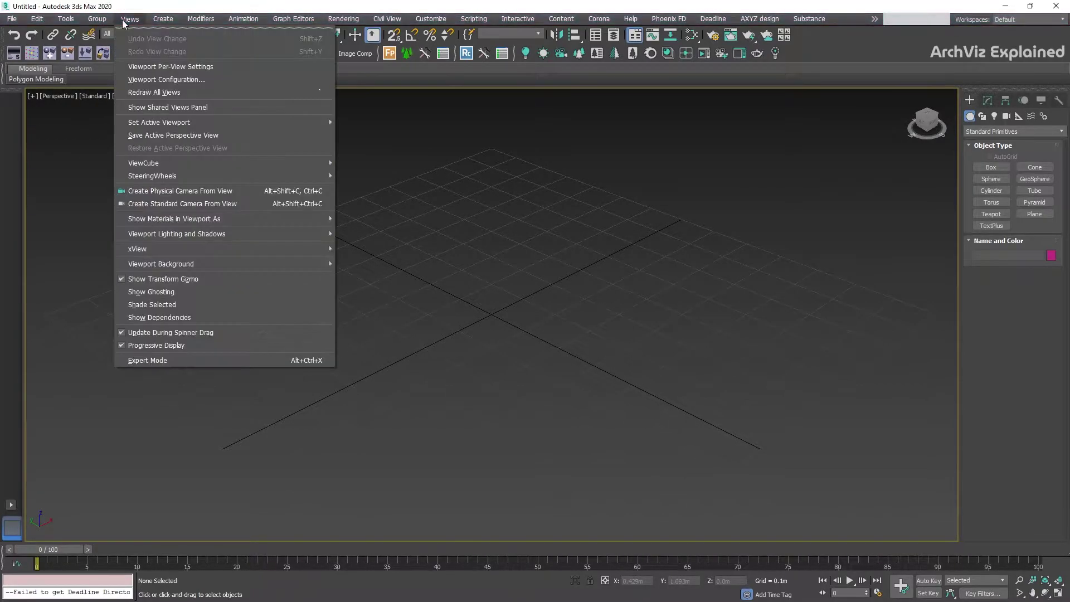
{"action": "mouse_move", "coordinate": [165, 21]}
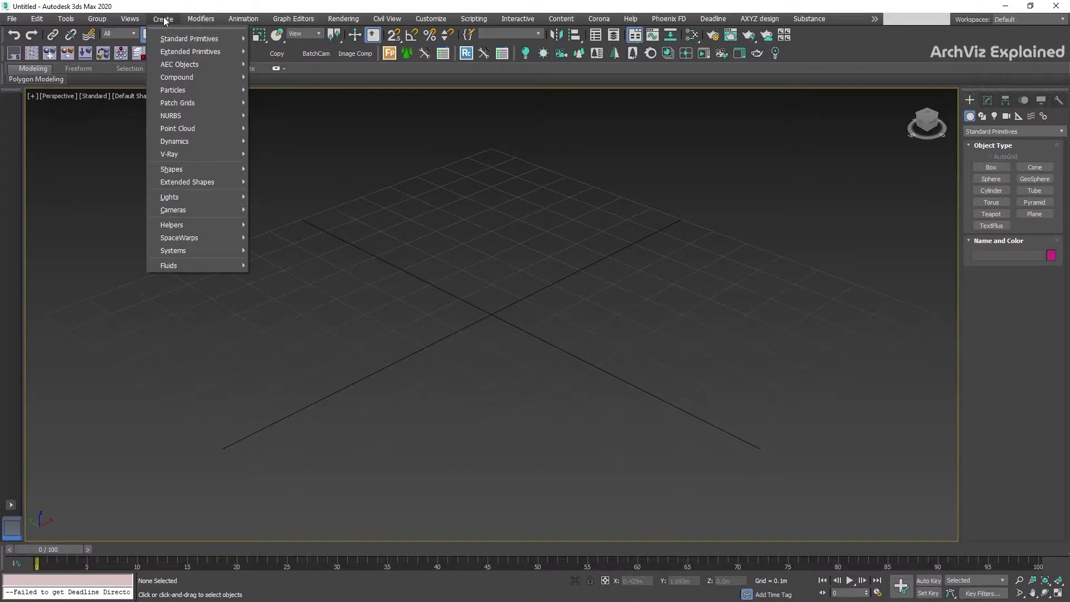
{"action": "mouse_move", "coordinate": [173, 46]}
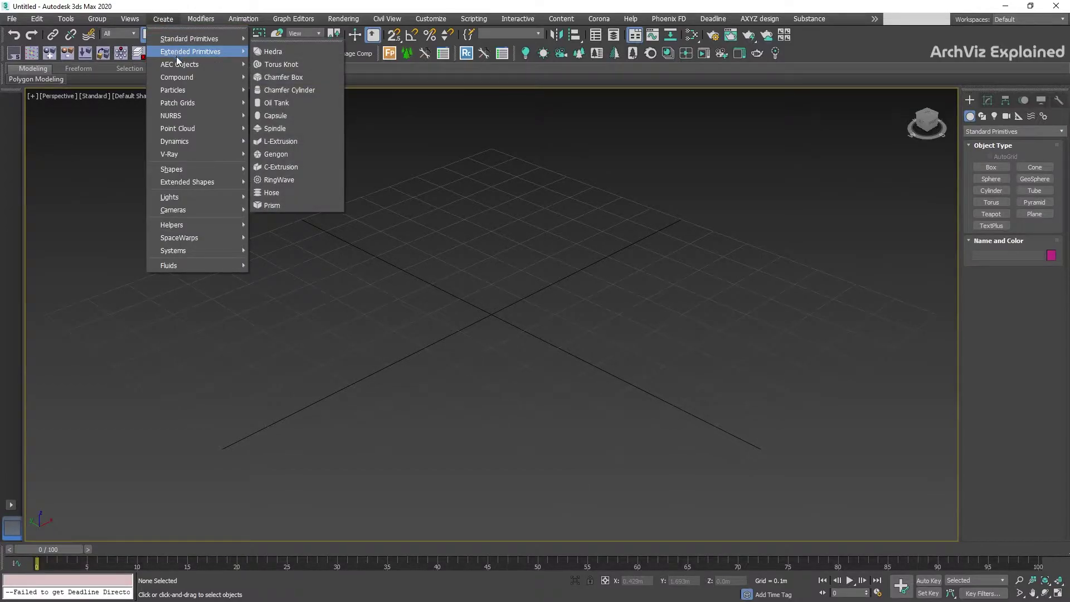
{"action": "mouse_move", "coordinate": [178, 65]}
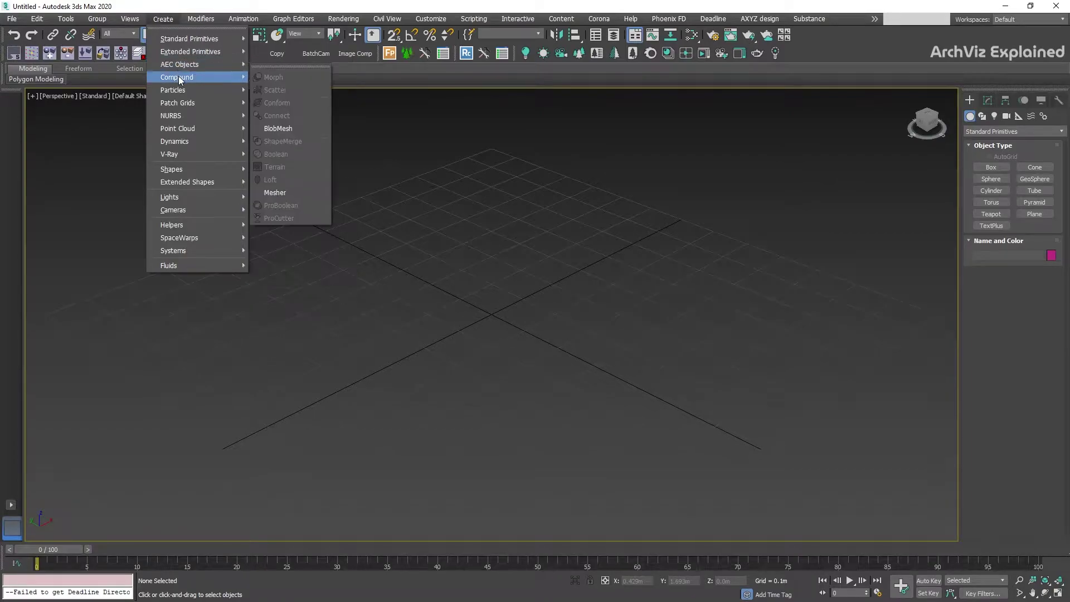
{"action": "mouse_move", "coordinate": [177, 92]}
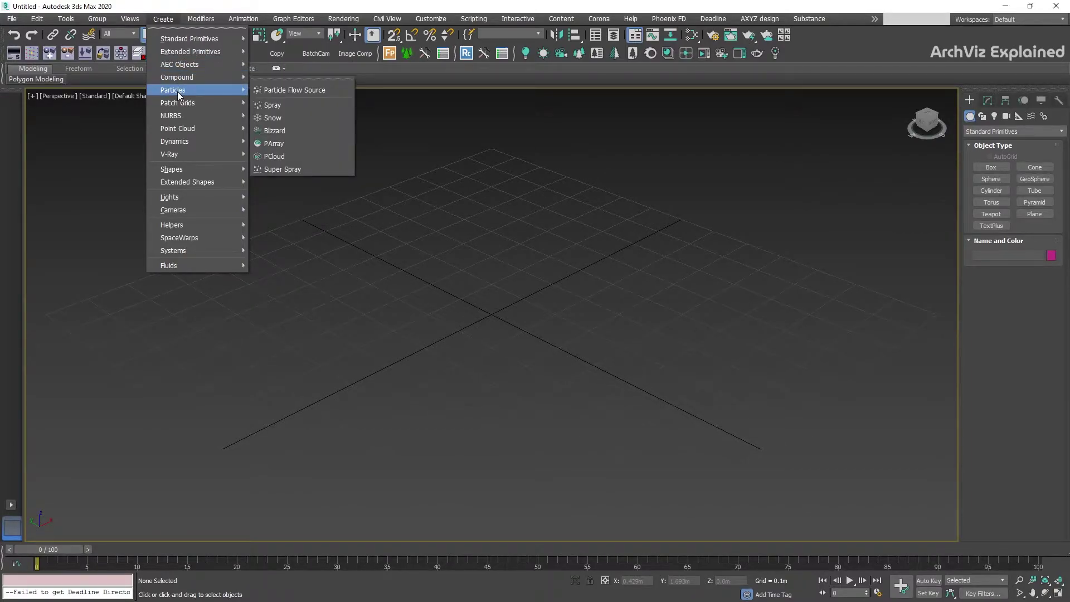
{"action": "left_click", "coordinate": [424, 162]}
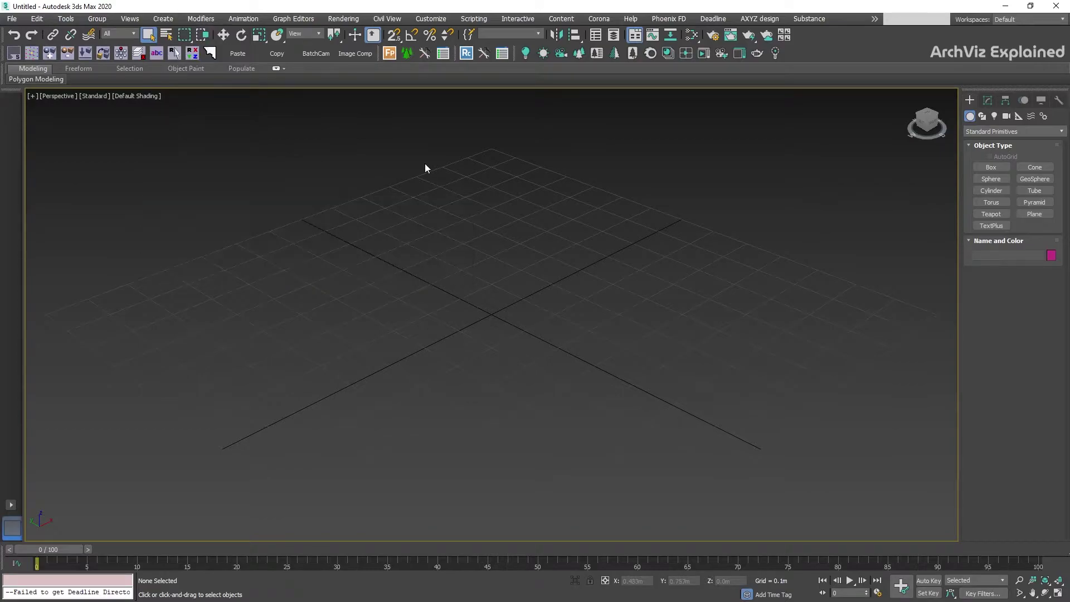
Tour the Modify, Hierarchy, Motion, Display and Utilities panels, returning to Create
{"action": "left_click", "coordinate": [987, 101]}
{"action": "left_click", "coordinate": [1009, 104]}
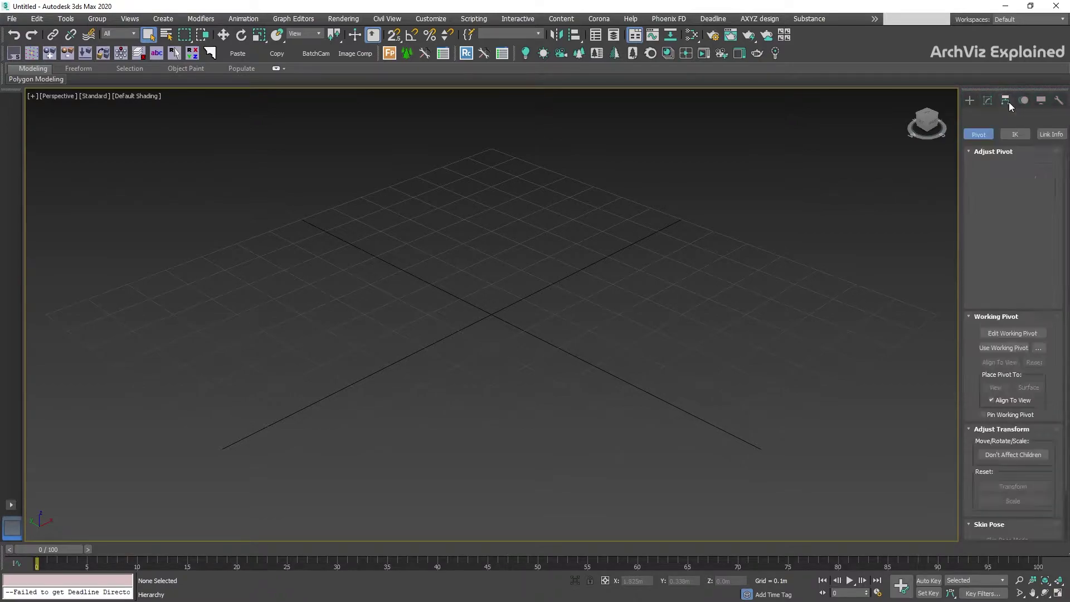
{"action": "left_click", "coordinate": [1020, 104]}
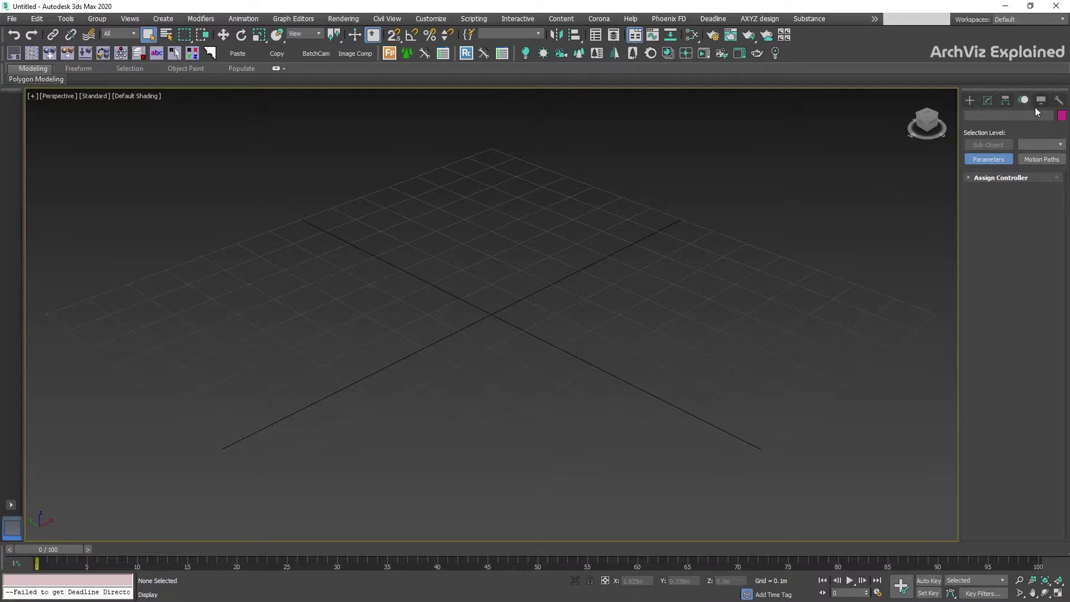
{"action": "left_click", "coordinate": [1039, 104]}
{"action": "left_click", "coordinate": [1057, 106]}
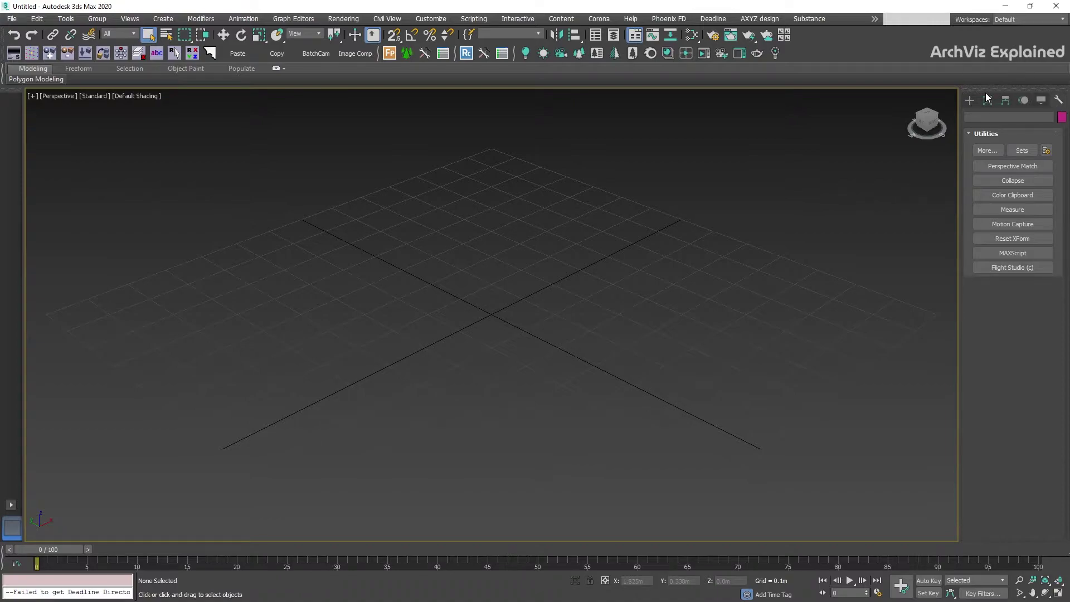
{"action": "left_click", "coordinate": [970, 100]}
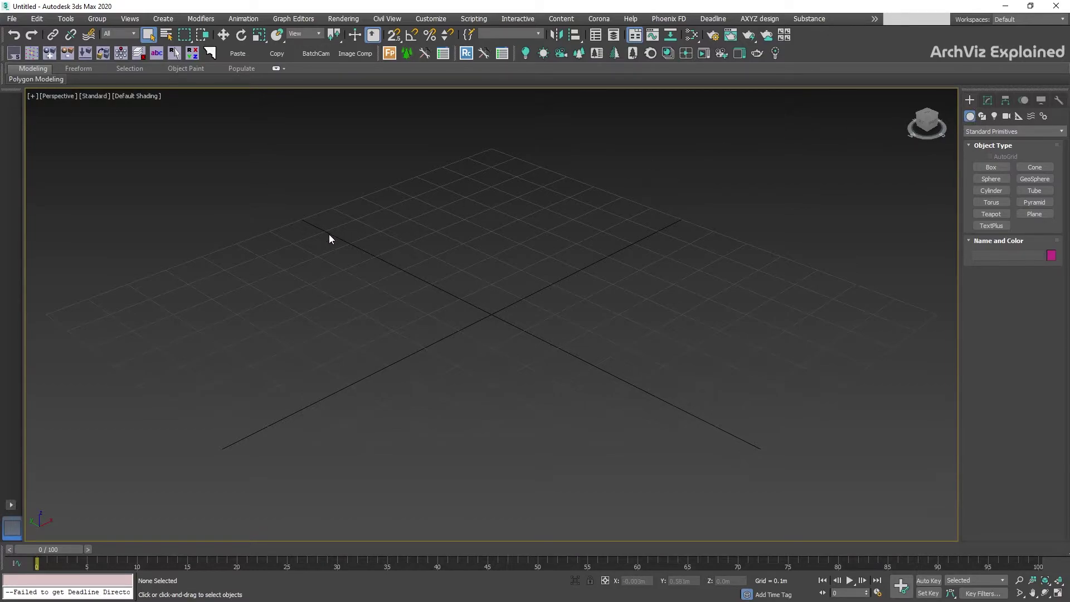
Restore the four-viewport layout with Alt+W and activate Top, Front, Left, then Perspective
{"action": "key", "text": "alt+w"}
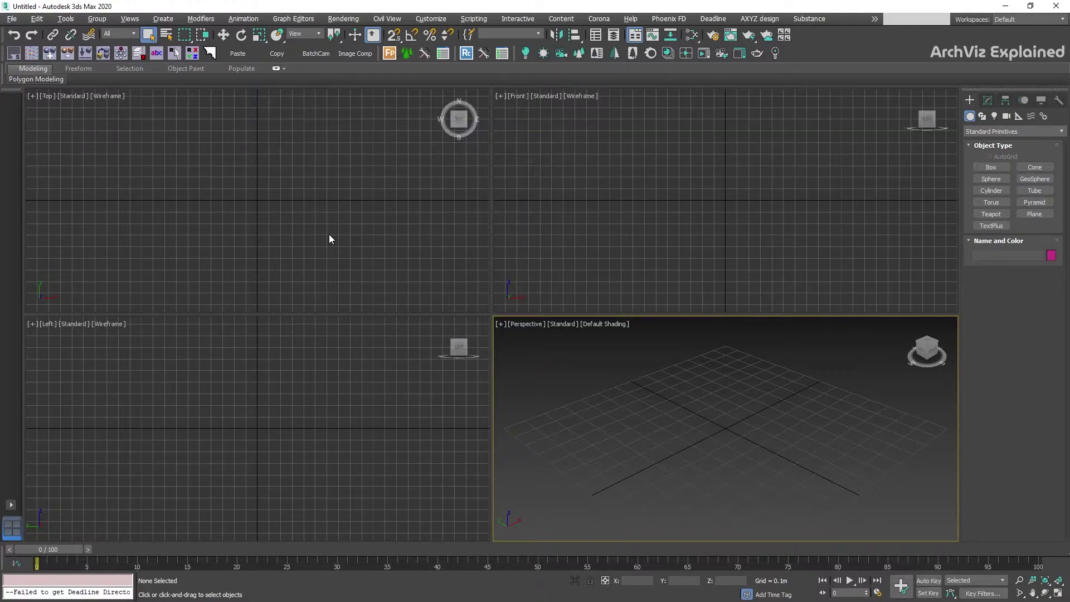
{"action": "left_click", "coordinate": [261, 222]}
{"action": "left_click", "coordinate": [539, 220]}
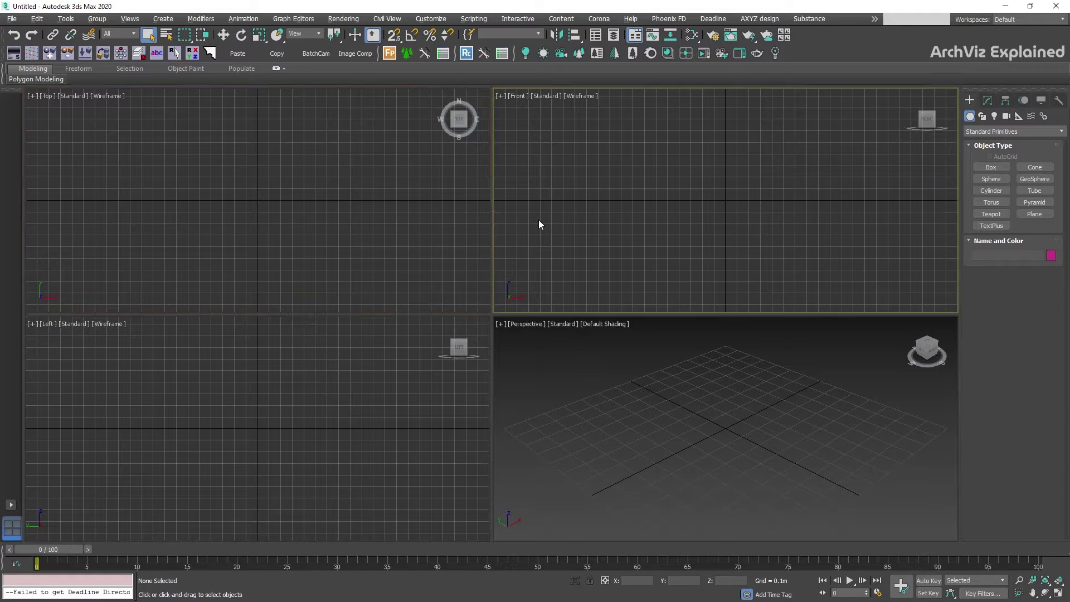
{"action": "left_click", "coordinate": [256, 415]}
{"action": "left_click", "coordinate": [623, 413]}
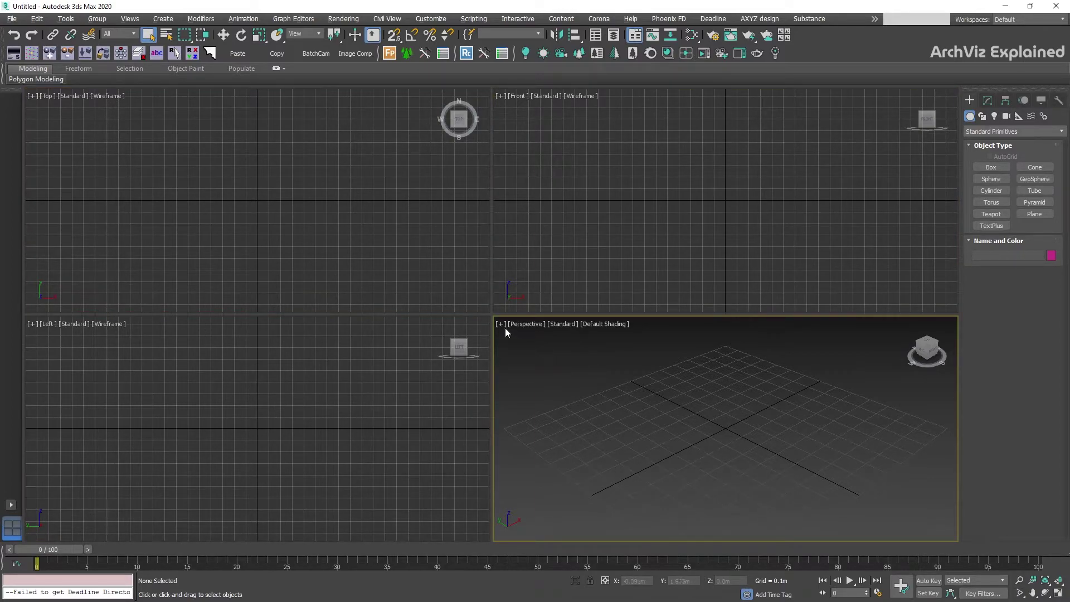
Enlarge the Perspective view with the divider, then reset all four views to equal size
{"action": "left_click_drag", "start_coordinate": [491, 313], "coordinate": [590, 312]}
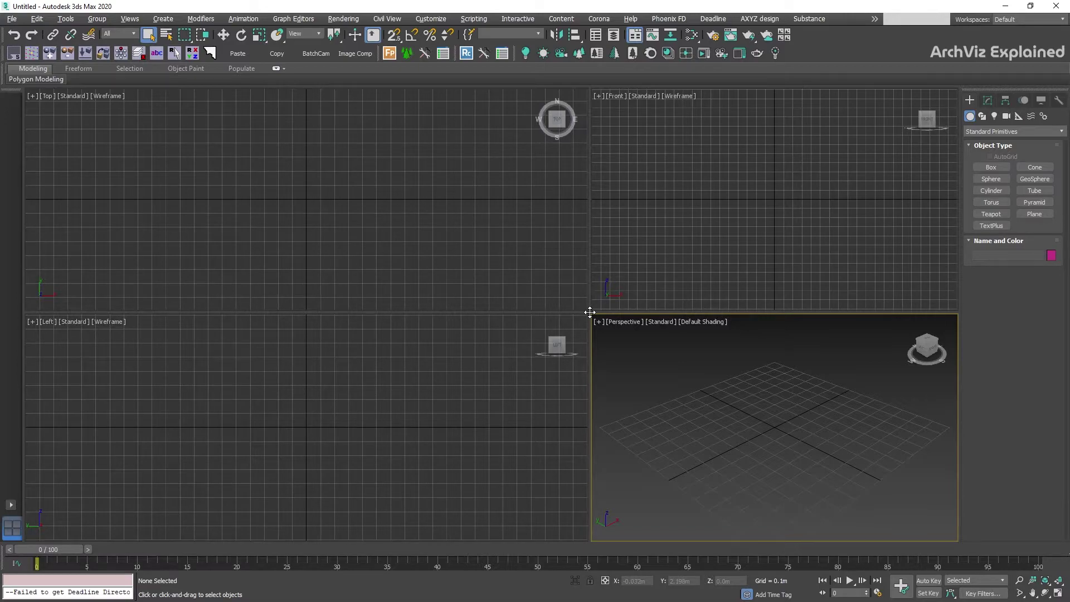
{"action": "right_click", "coordinate": [590, 312]}
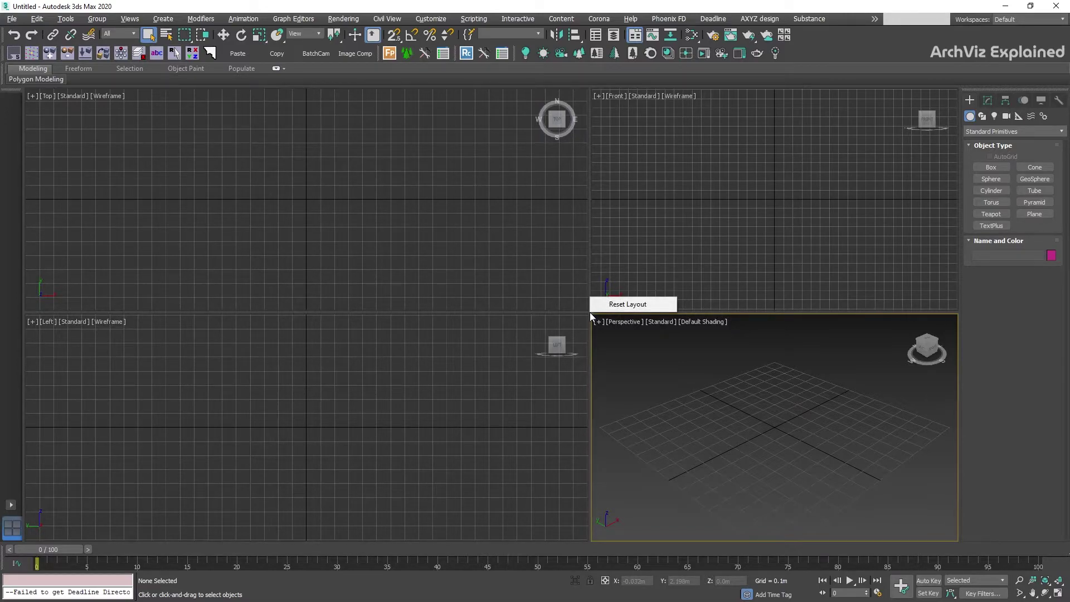
{"action": "left_click", "coordinate": [612, 304]}
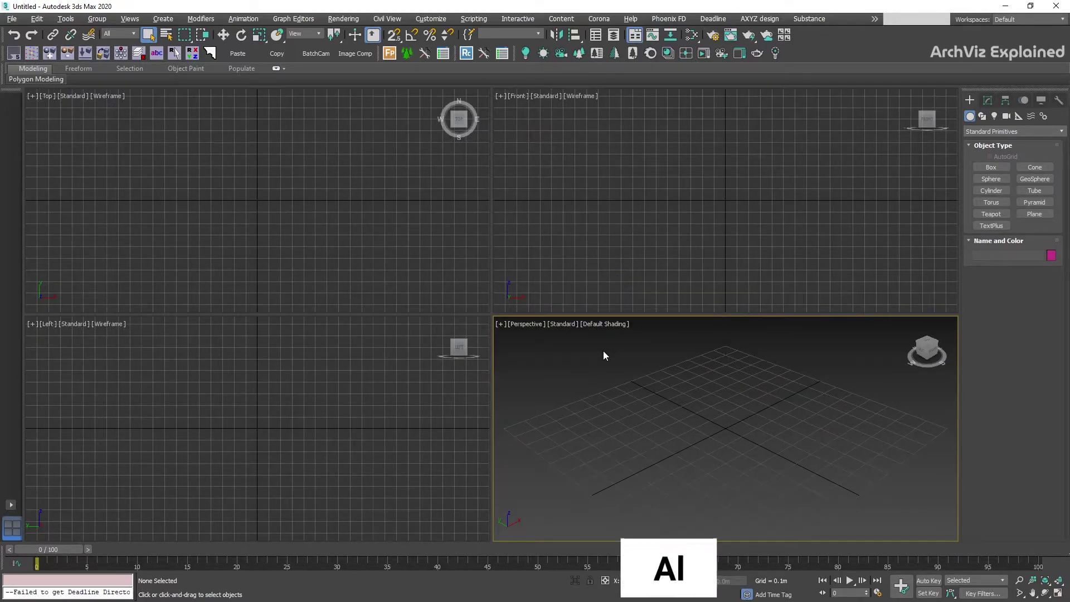
{"action": "key", "text": "alt+w"}
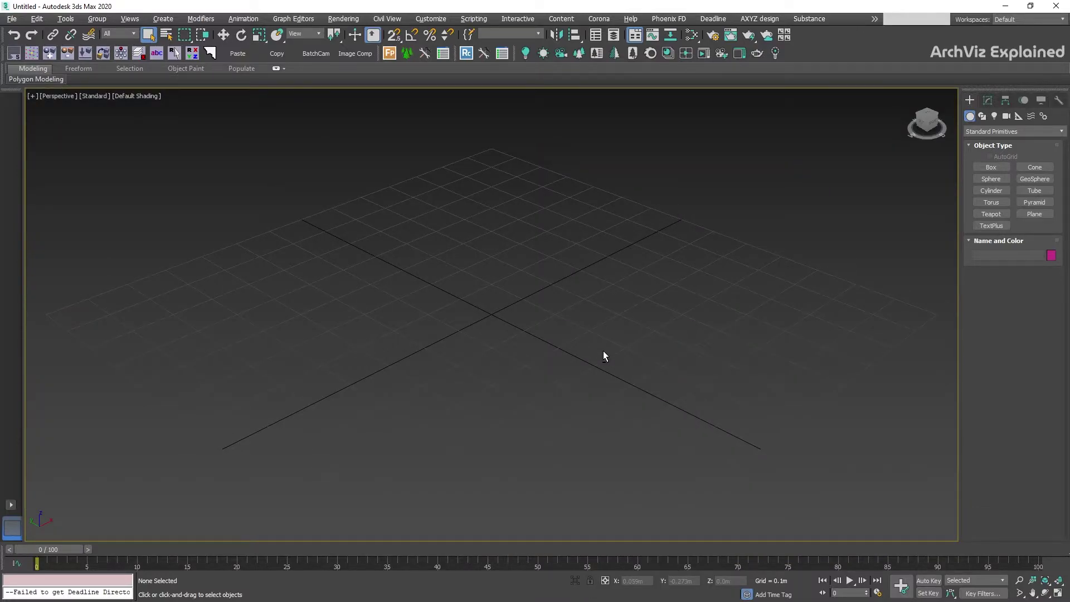
{"action": "key", "text": "super+shift"}
{"action": "key", "text": "super+shift"}
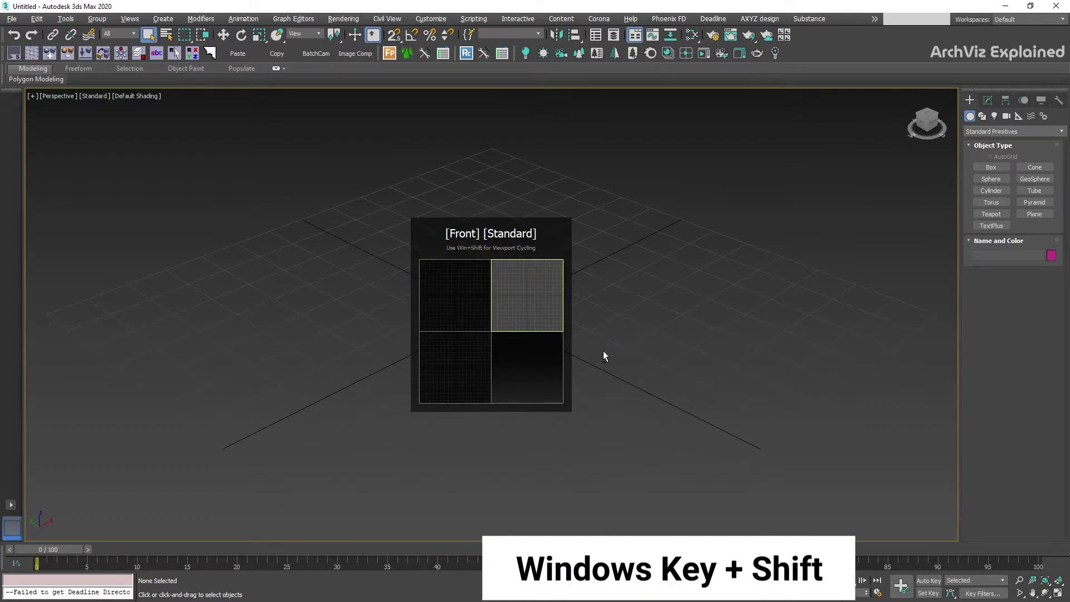
{"action": "key", "text": "super+shift"}
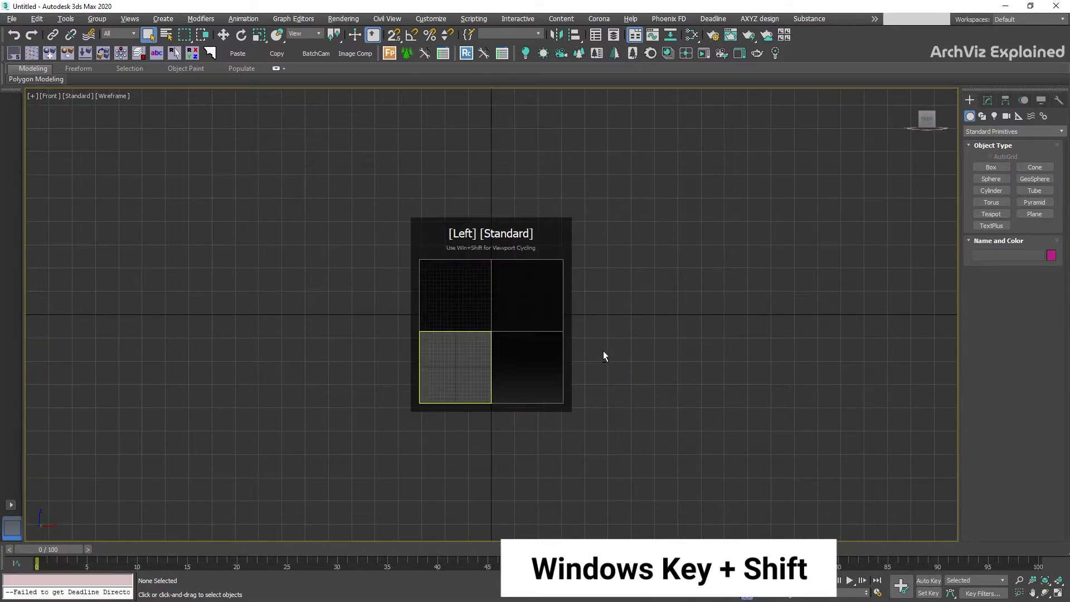
{"action": "key", "text": "super+shift"}
{"action": "key", "text": "super+shift"}
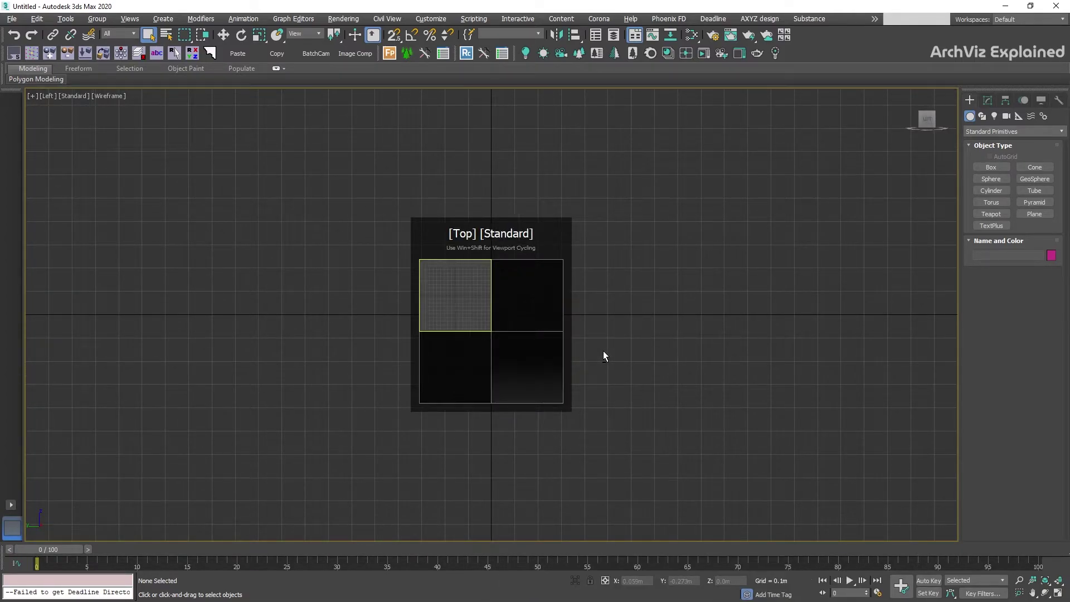
{"action": "key", "text": "super+shift"}
{"action": "key", "text": "super+shift"}
{"action": "key", "text": "super+shift"}
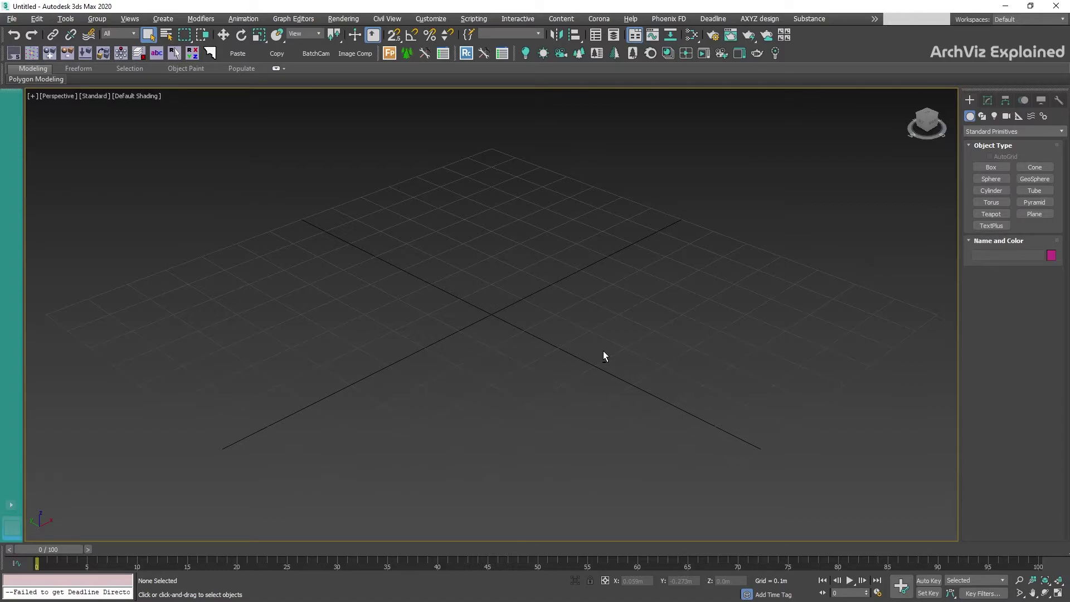
Apply the Top/Front/Left three-view layout, then the two-pane Scene Explorer and Perspective layout
{"action": "left_click", "coordinate": [11, 505]}
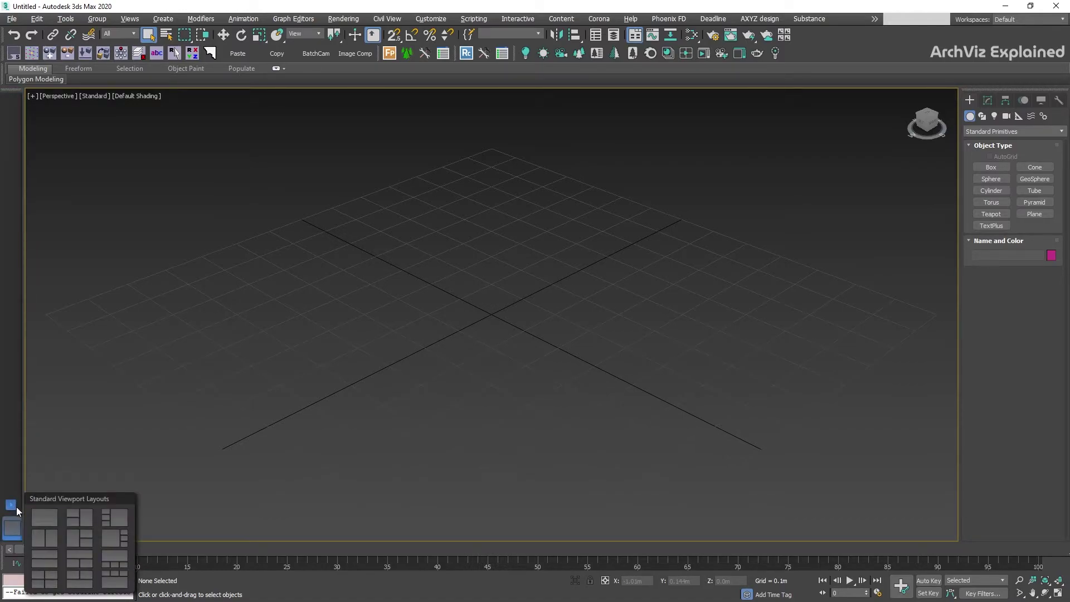
{"action": "left_click", "coordinate": [74, 513]}
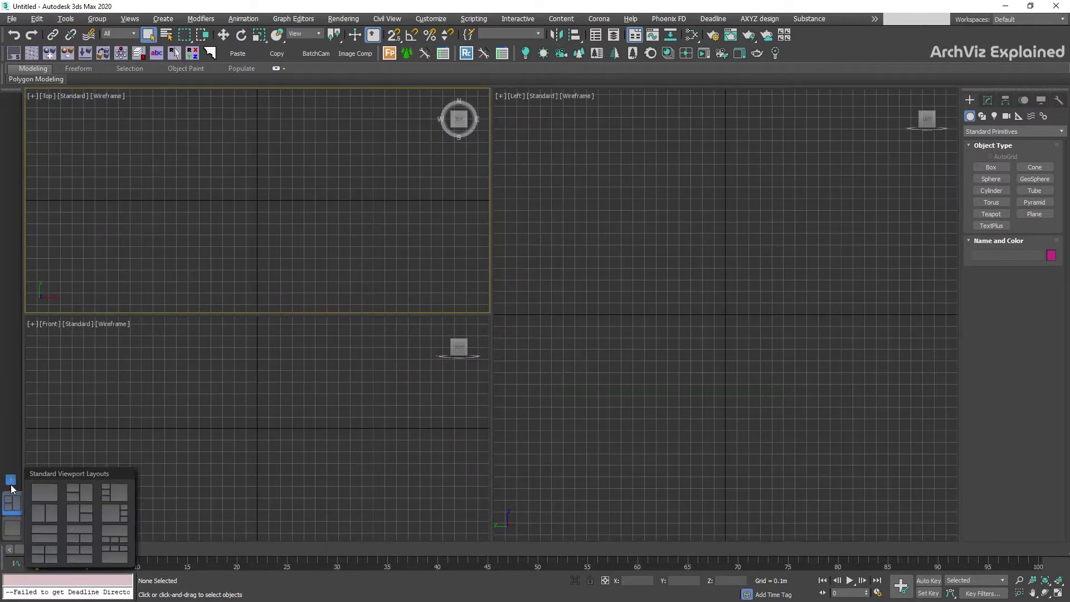
{"action": "left_click", "coordinate": [49, 512]}
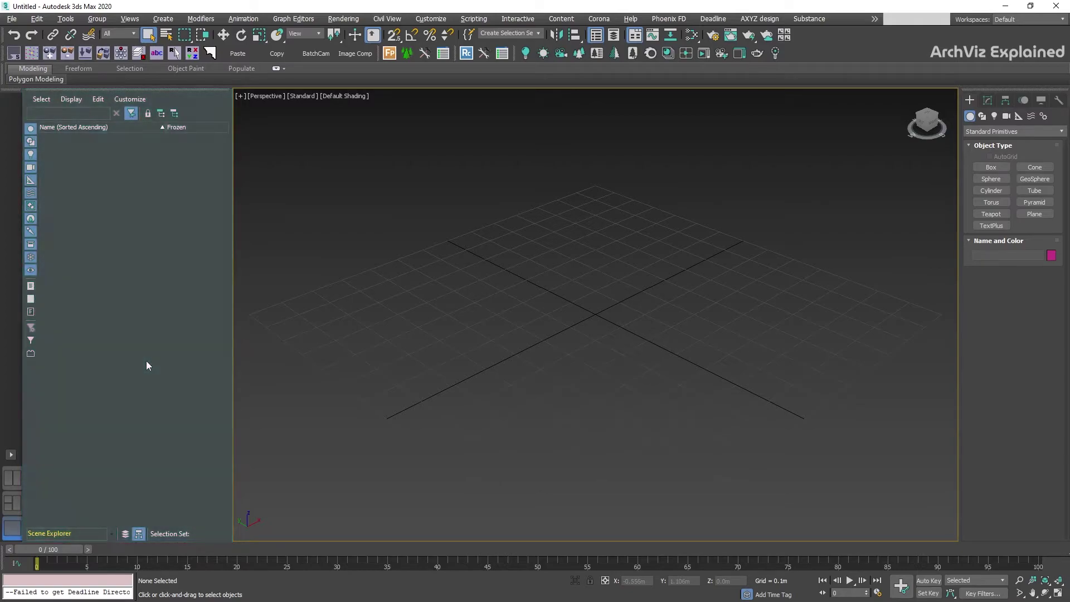
Float the Scene Explorer and make it wider and shorter, then close, reopen and close it again
{"action": "left_click_drag", "start_coordinate": [78, 92], "coordinate": [284, 131]}
{"action": "left_click_drag", "start_coordinate": [414, 584], "coordinate": [502, 511]}
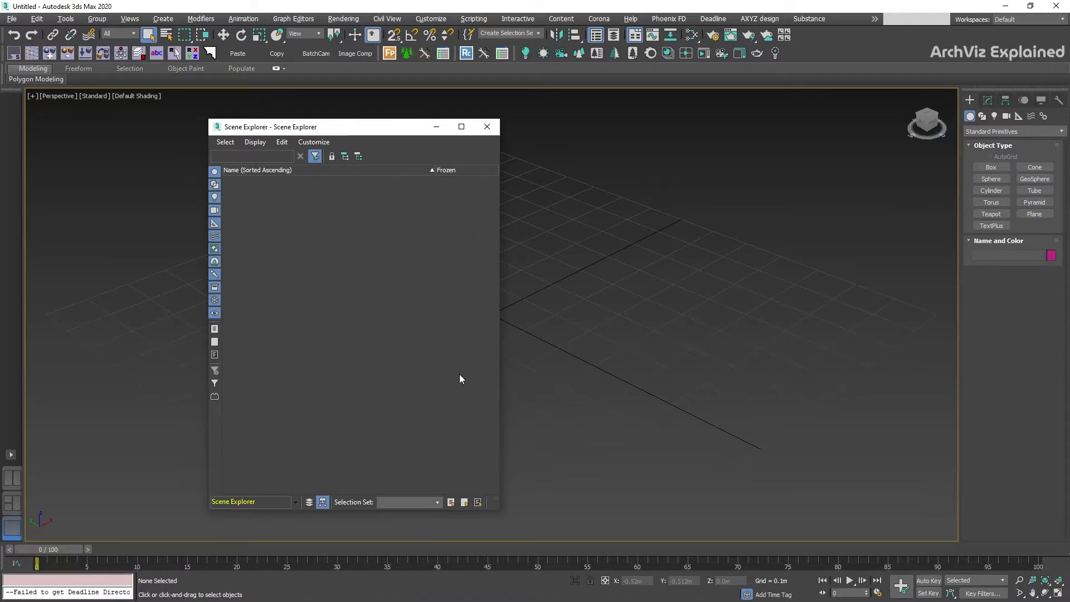
{"action": "left_click", "coordinate": [487, 128]}
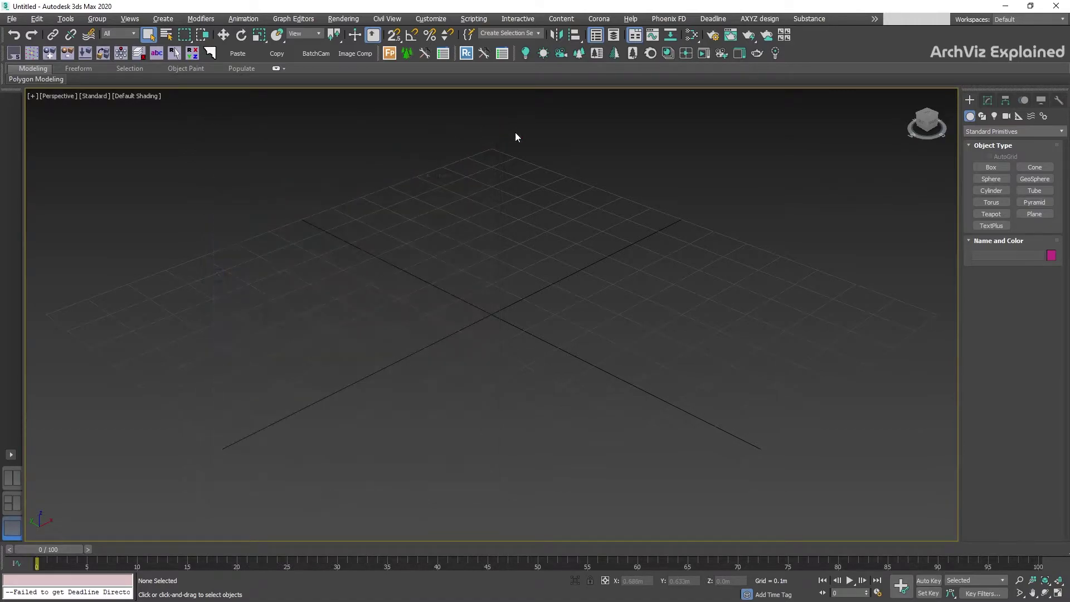
{"action": "left_click", "coordinate": [598, 37]}
{"action": "left_click", "coordinate": [488, 128]}
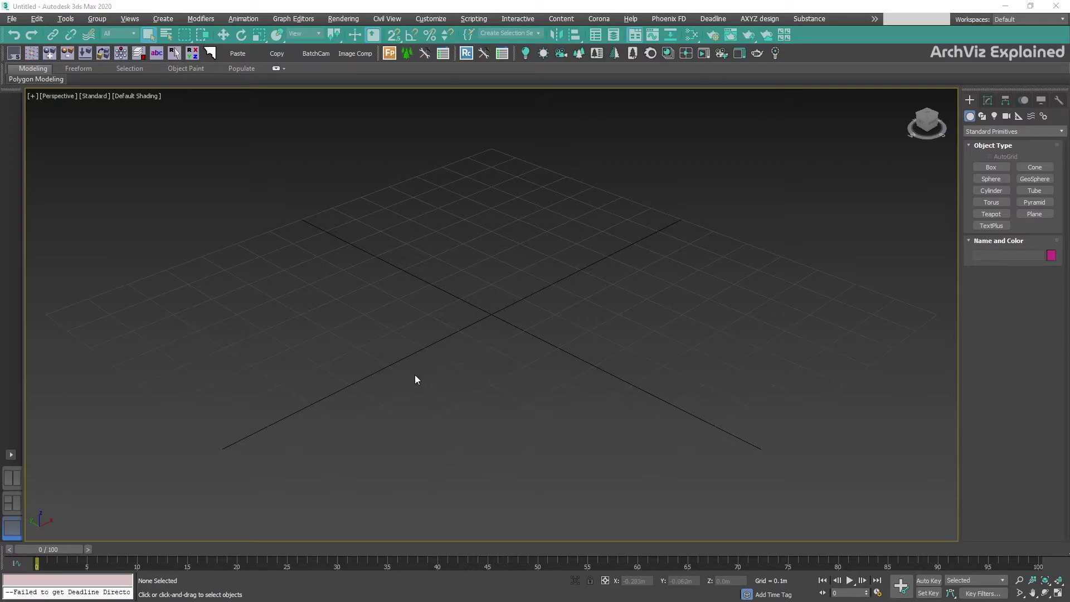
Try Select and Link and the selection filter, then cycle Move, Rotate and end on uniform Scale
{"action": "left_click", "coordinate": [4, 37]}
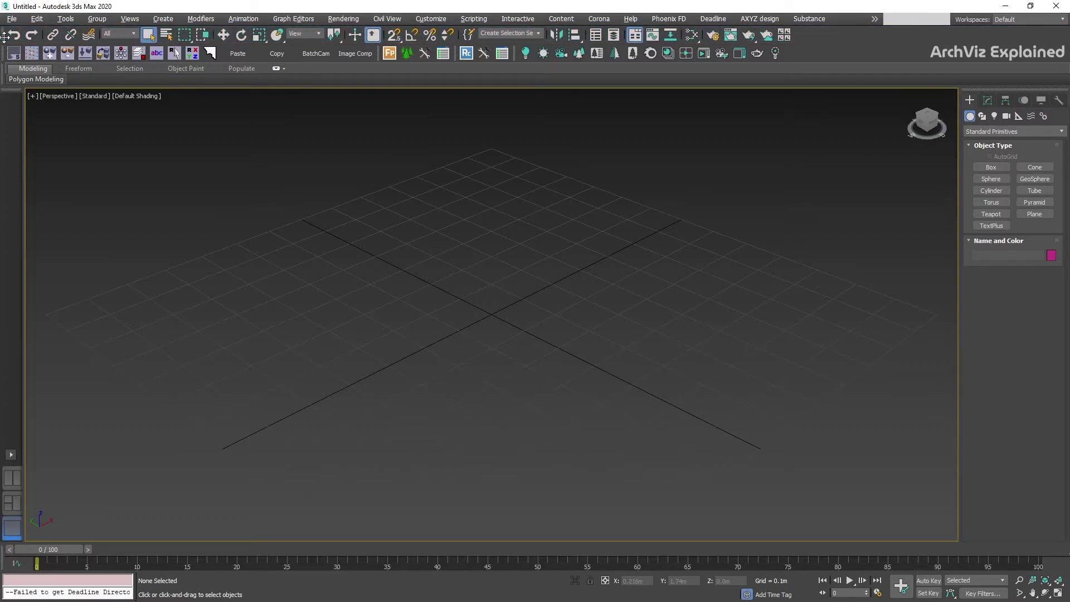
{"action": "left_click", "coordinate": [53, 34]}
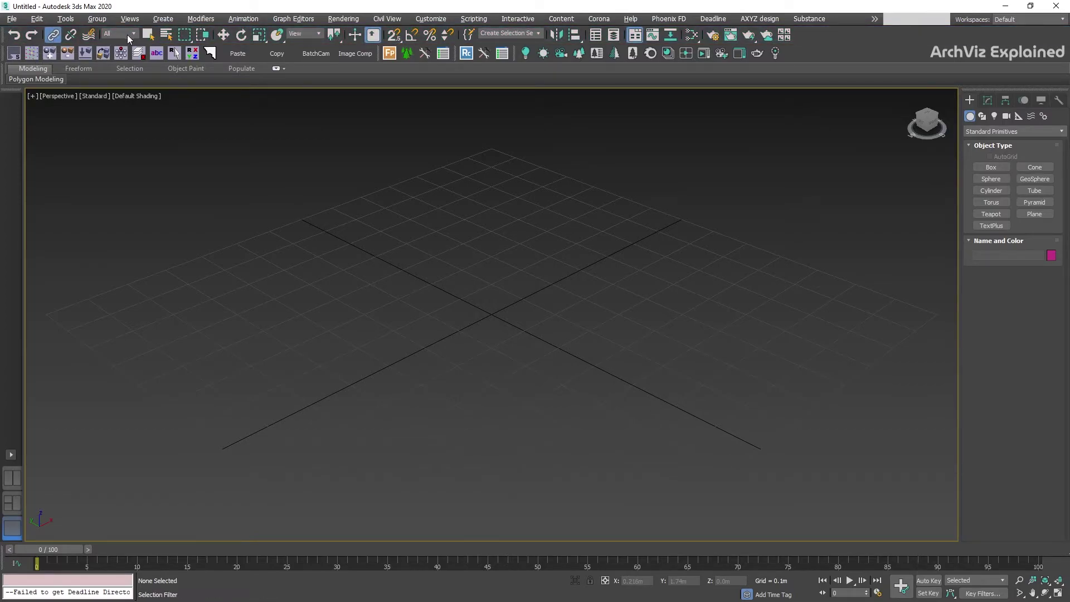
{"action": "left_click", "coordinate": [137, 33]}
{"action": "left_click", "coordinate": [223, 34]}
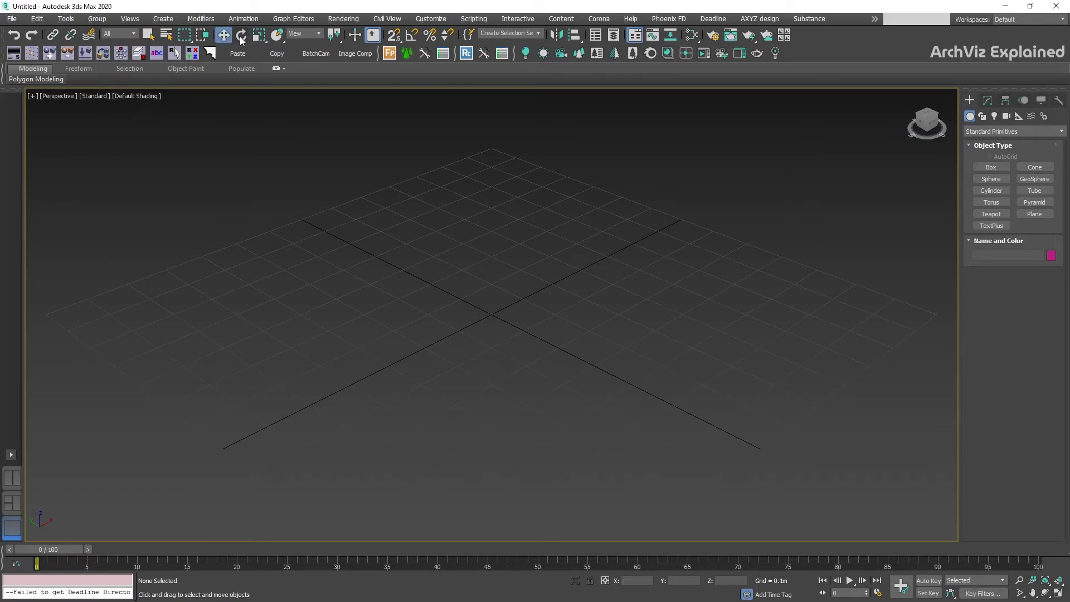
{"action": "left_click", "coordinate": [240, 35]}
{"action": "left_click", "coordinate": [261, 36]}
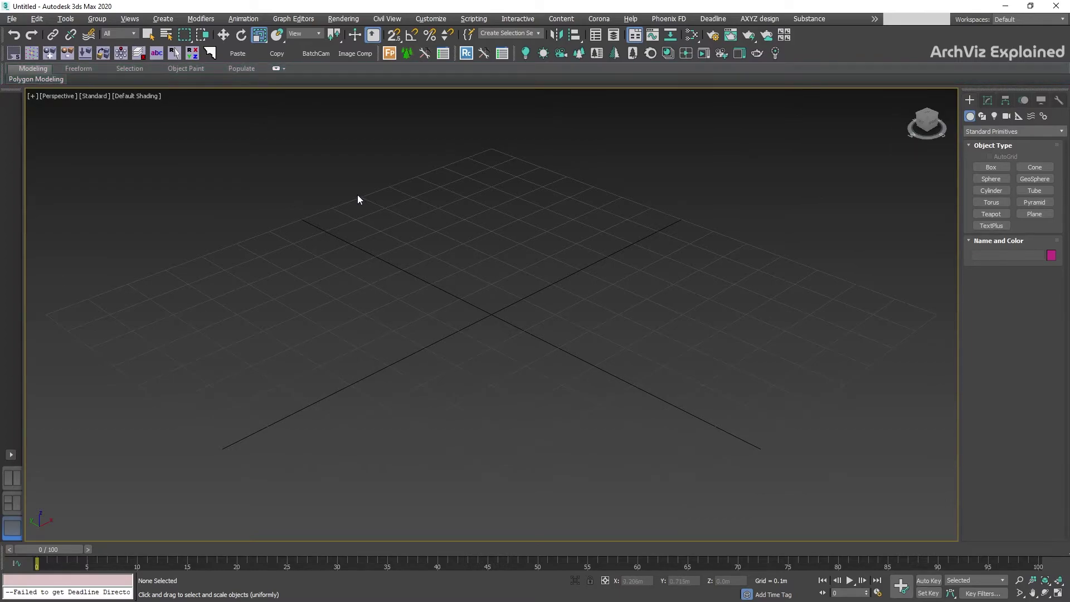
{"action": "left_click", "coordinate": [272, 69]}
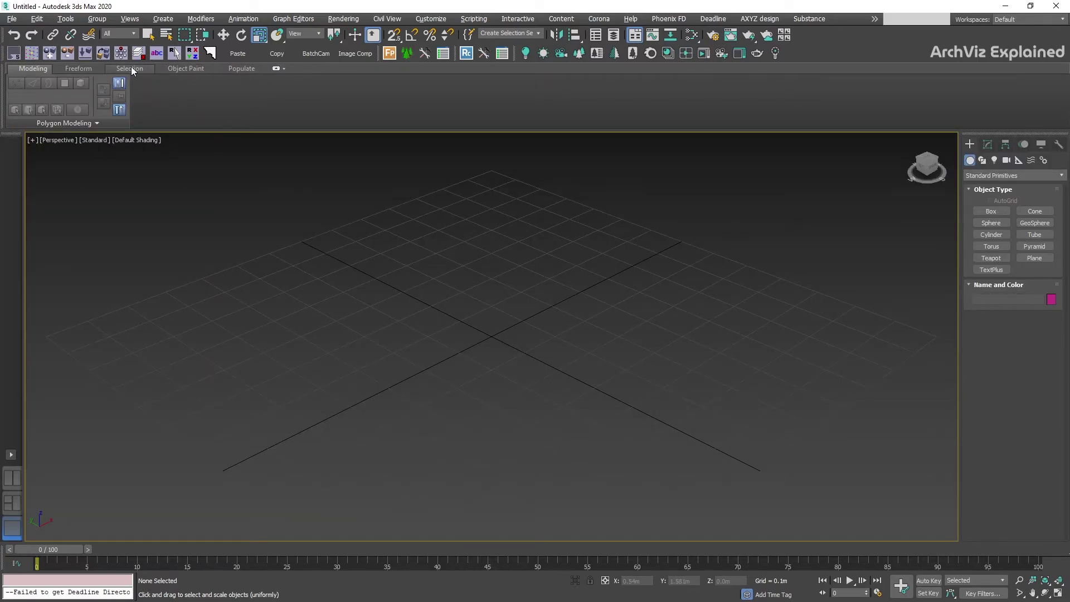
{"action": "left_click", "coordinate": [78, 69]}
{"action": "left_click", "coordinate": [116, 68]}
{"action": "left_click", "coordinate": [171, 70]}
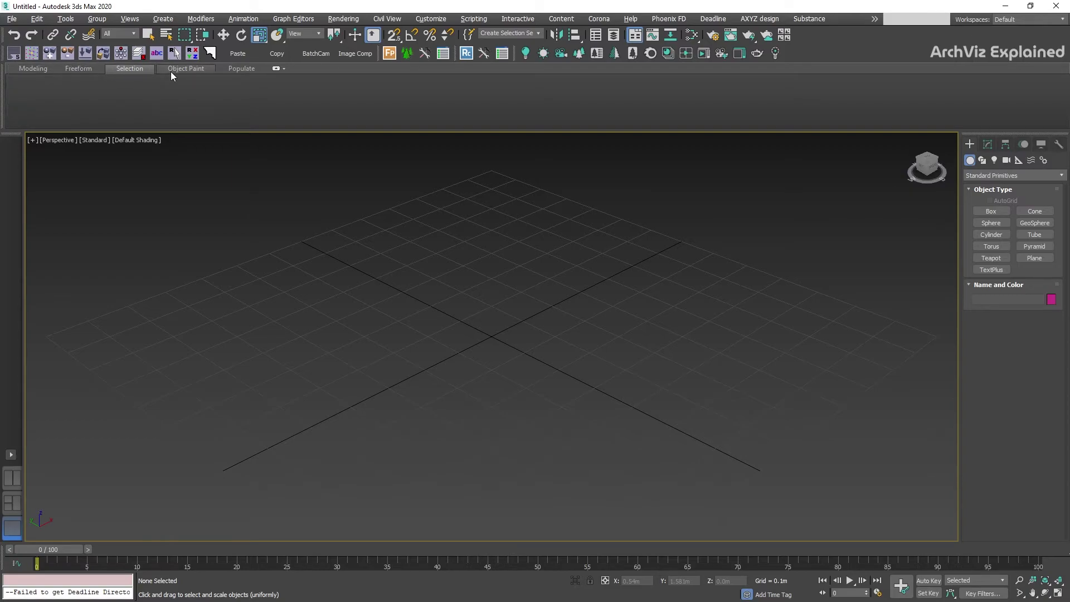
{"action": "left_click", "coordinate": [233, 68]}
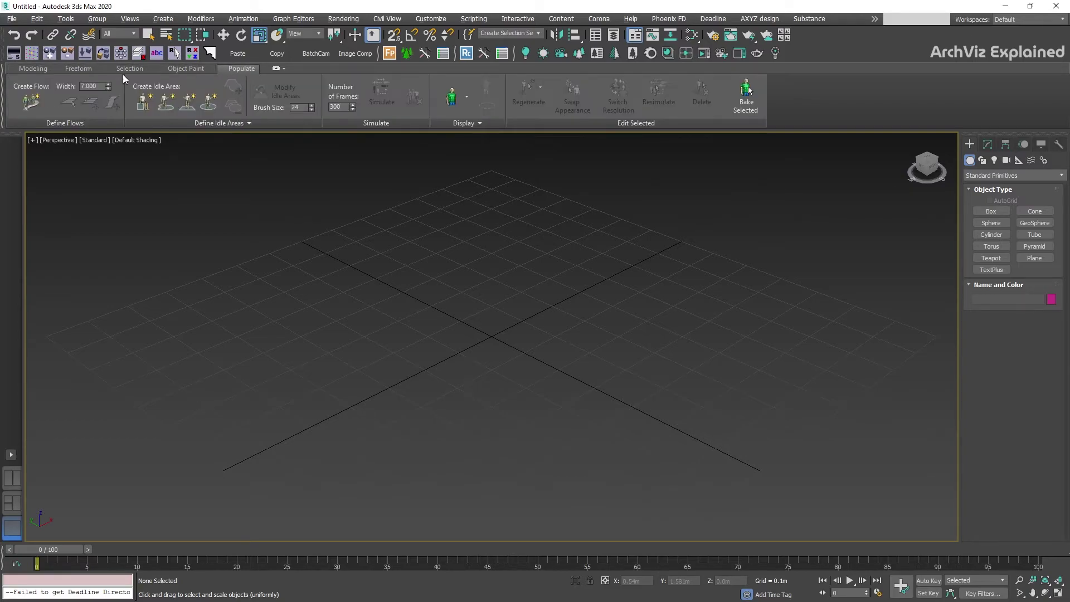
{"action": "left_click", "coordinate": [31, 71]}
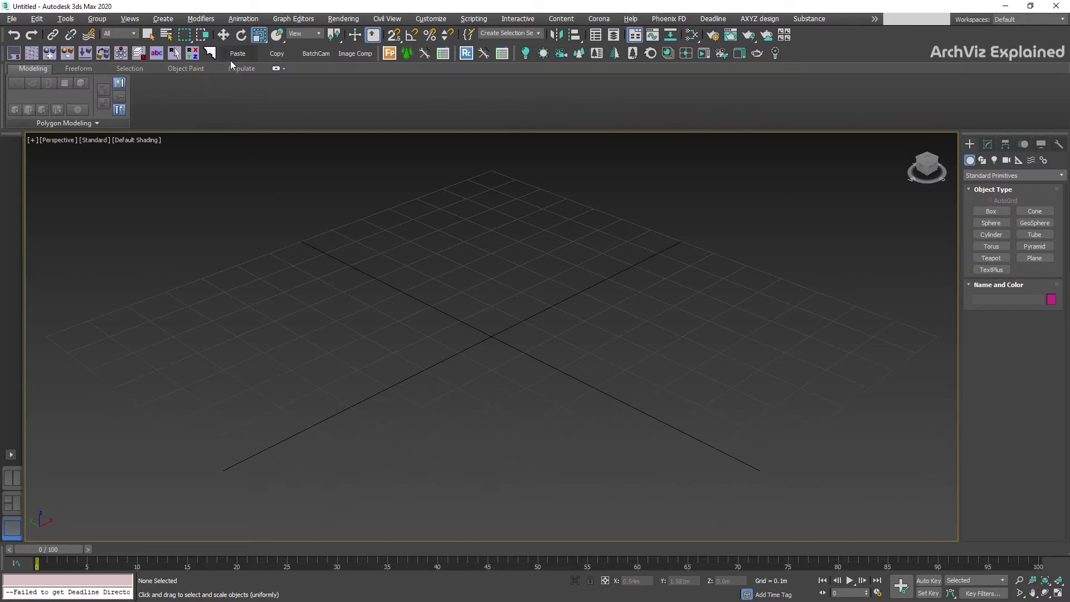
{"action": "left_click", "coordinate": [276, 69]}
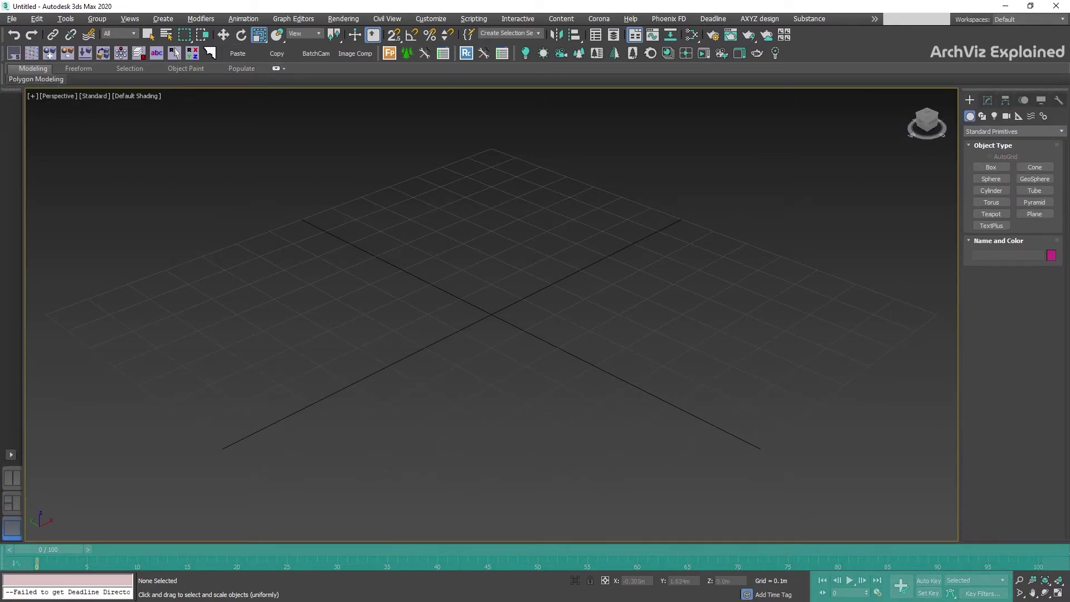
Scrub to frame 19 and back to 0, toggle Auto Key on and off, then zoom away from the grid
{"action": "left_click_drag", "start_coordinate": [72, 548], "coordinate": [50, 549]}
{"action": "key", "text": "r"}
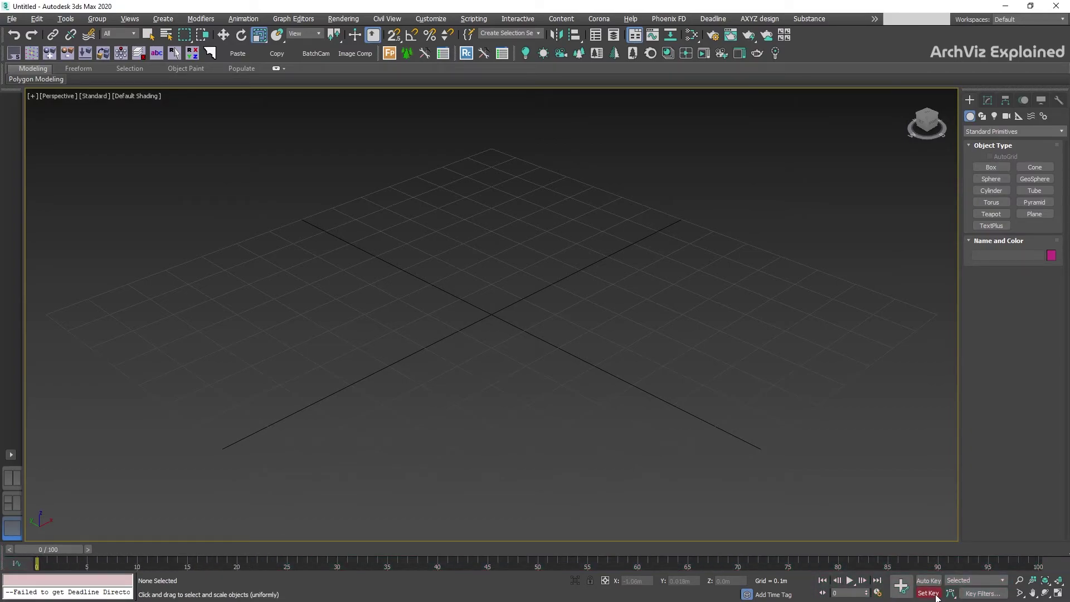
{"action": "key", "text": "n"}
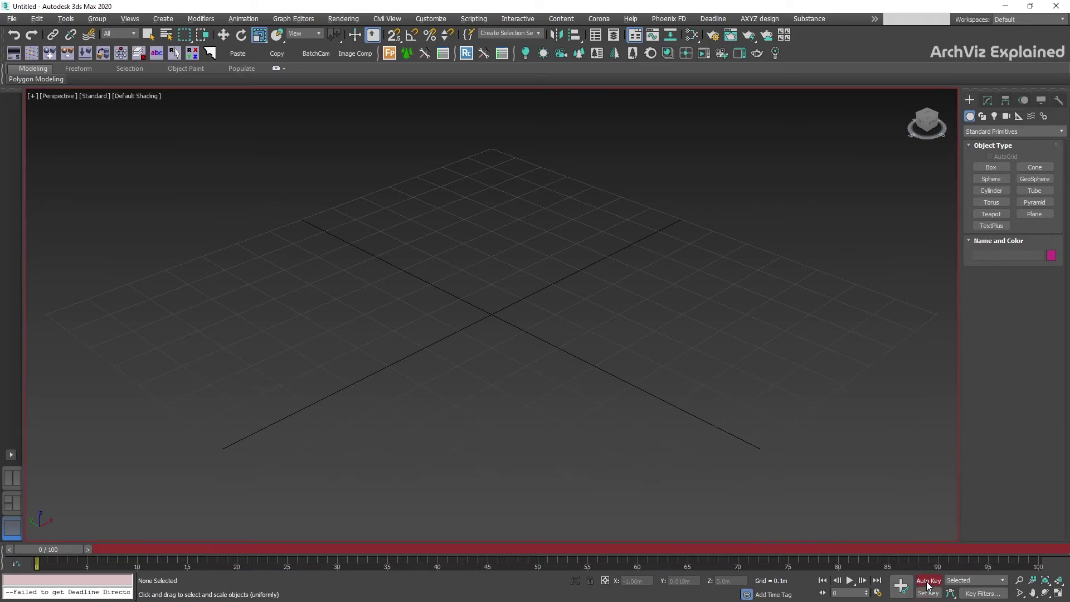
{"action": "left_click", "coordinate": [928, 583]}
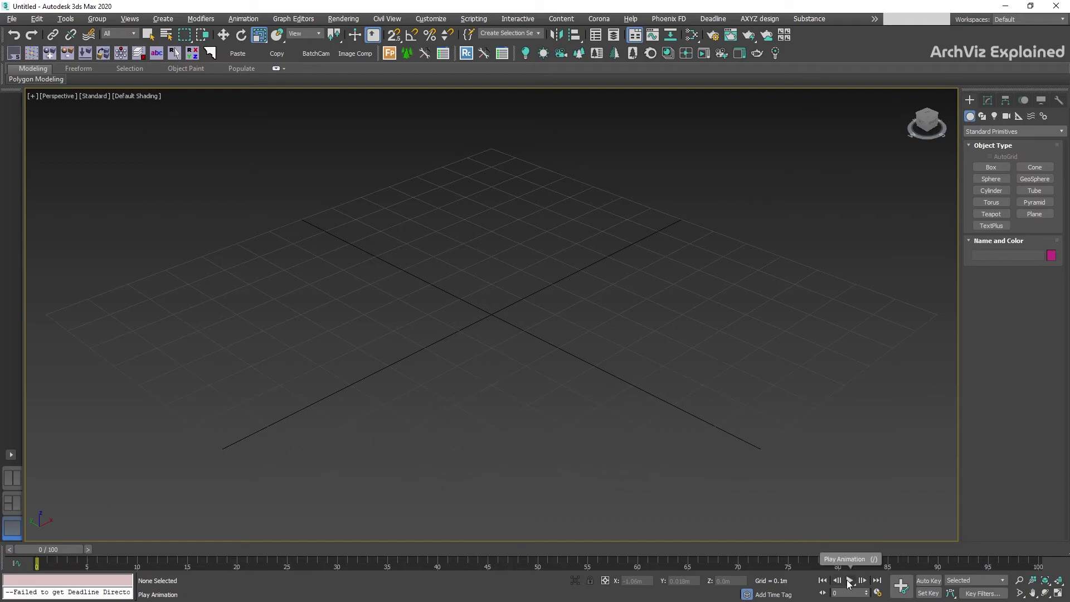
{"action": "left_click", "coordinate": [1019, 580]}
{"action": "mouse_move", "coordinate": [529, 362]}
{"action": "left_mouse_down"}
{"action": "mouse_move", "coordinate": [504, 425]}
{"action": "mouse_move", "coordinate": [540, 302]}
{"action": "mouse_move", "coordinate": [525, 351]}
{"action": "left_mouse_up"}
Zoom the Perspective view back out with the mouse wheel until the whole grid reappears
{"action": "key", "text": "r"}
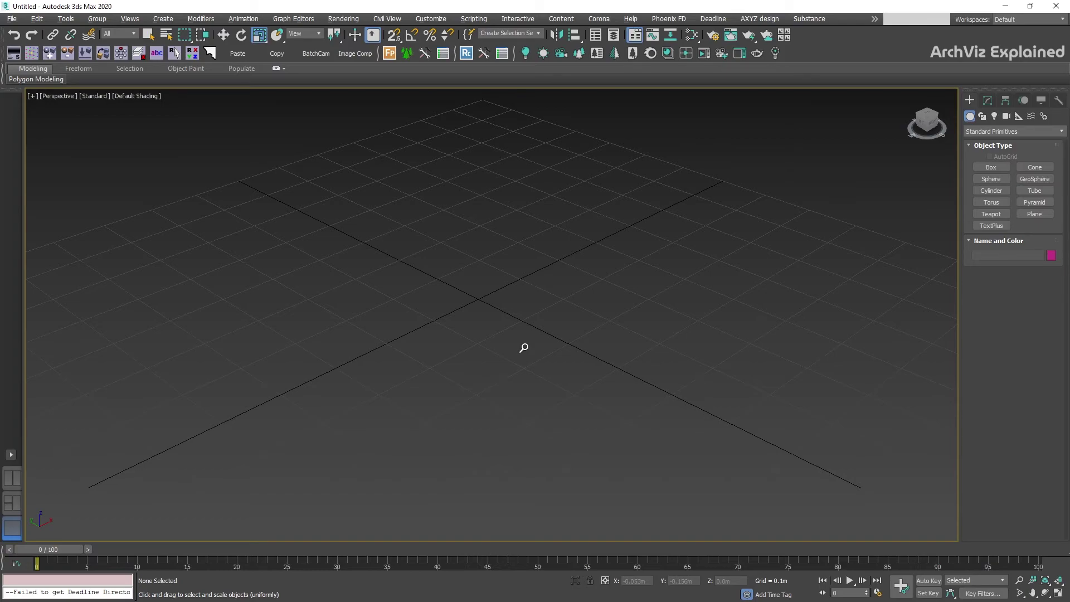
{"action": "scroll", "coordinate": [524, 347], "scroll_direction": "down", "scroll_amount": 2}
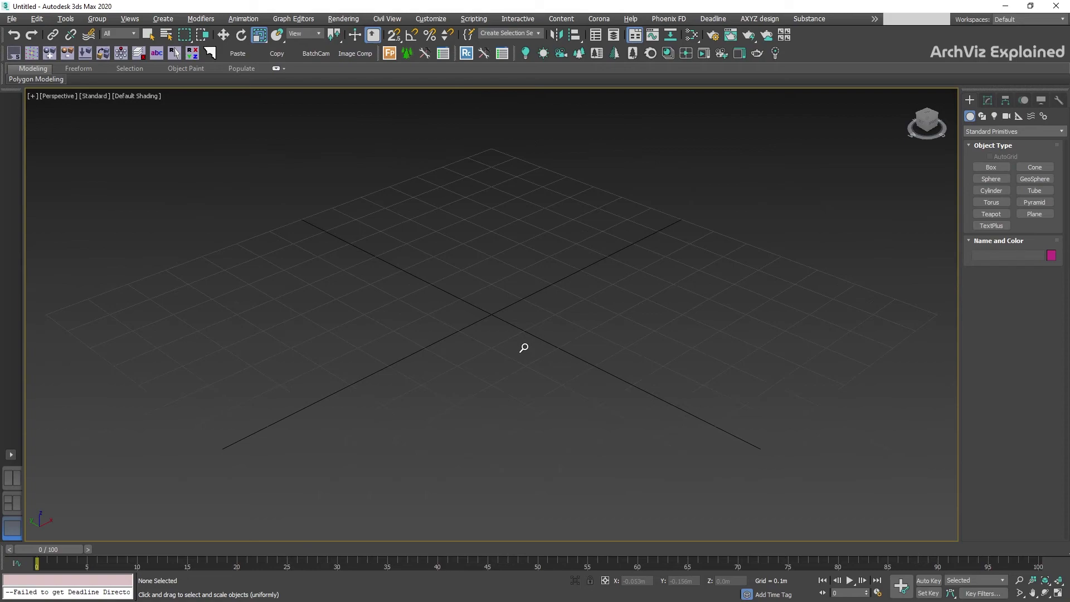